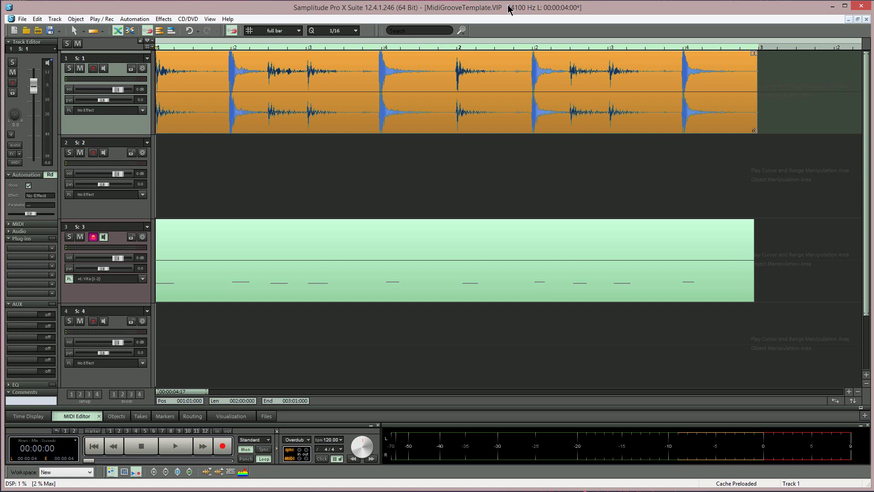
# Audition the drum loop, then launch the Audio Quantization Wizard from the Object menu
pyautogui.press('space')
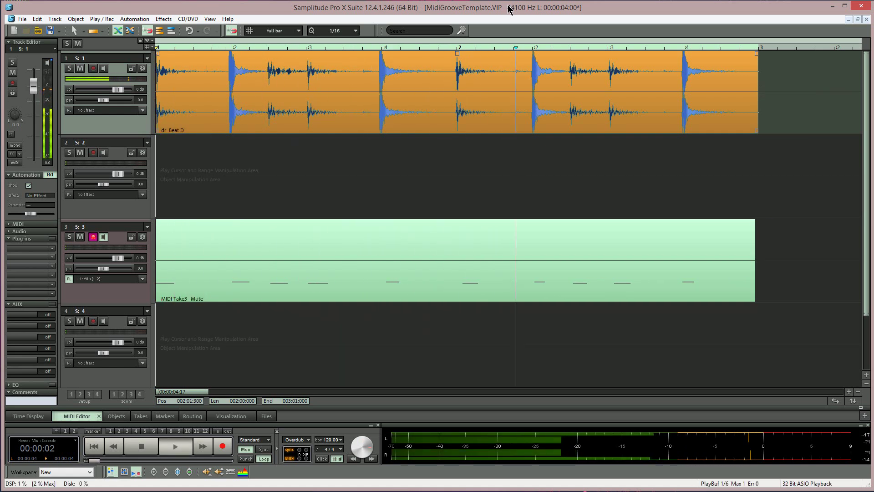
pyautogui.press('space')
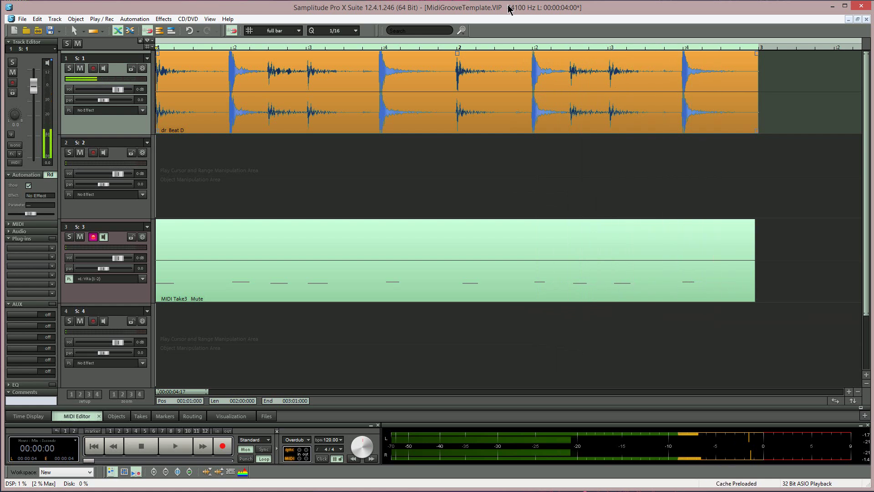
pyautogui.click(76, 19)
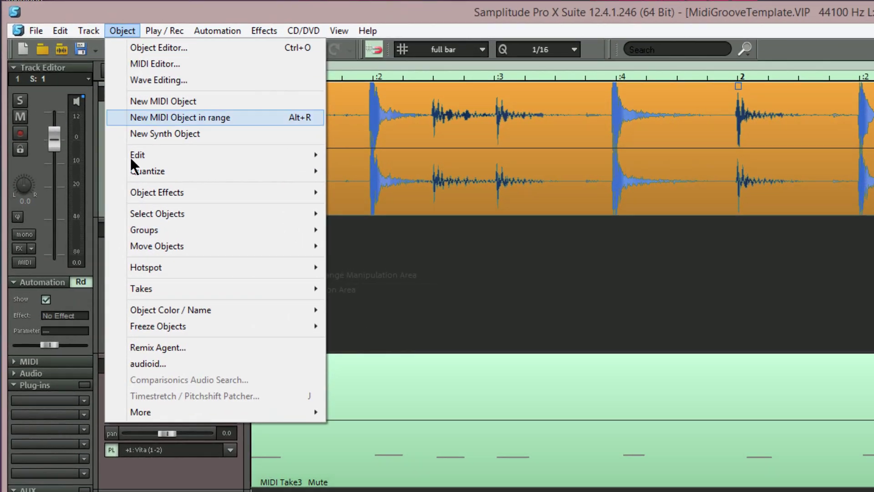
pyautogui.moveTo(149, 169)
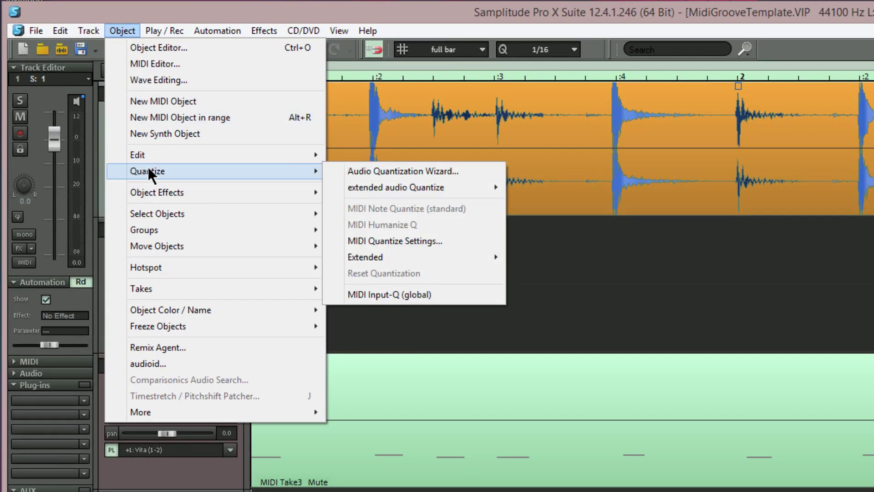
pyautogui.click(358, 171)
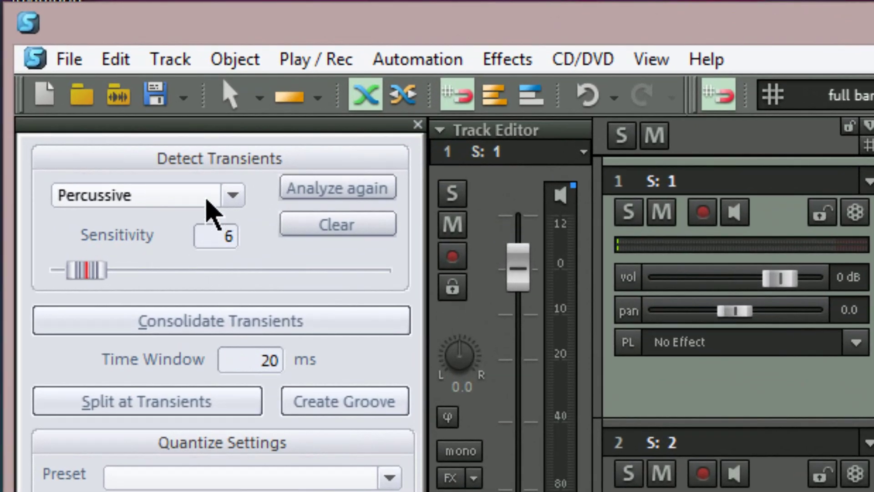
# Set transient detection to Universal mode with sensitivity 24
pyautogui.click(231, 194)
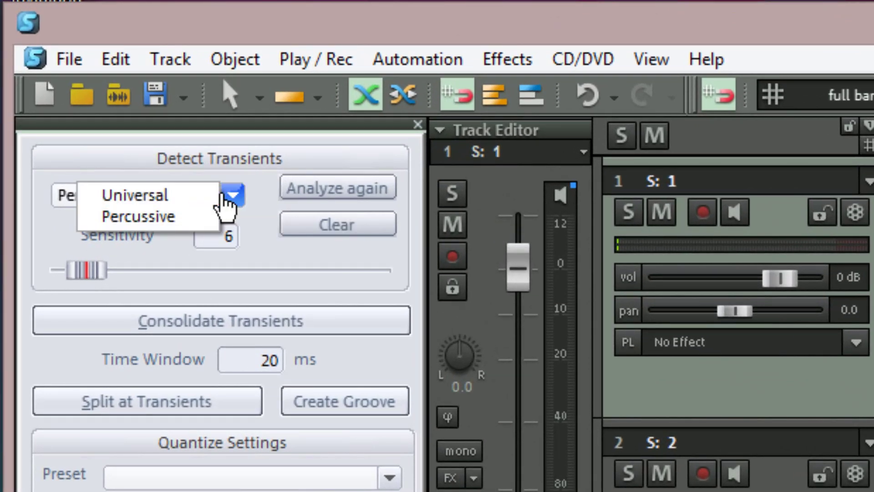
pyautogui.click(158, 196)
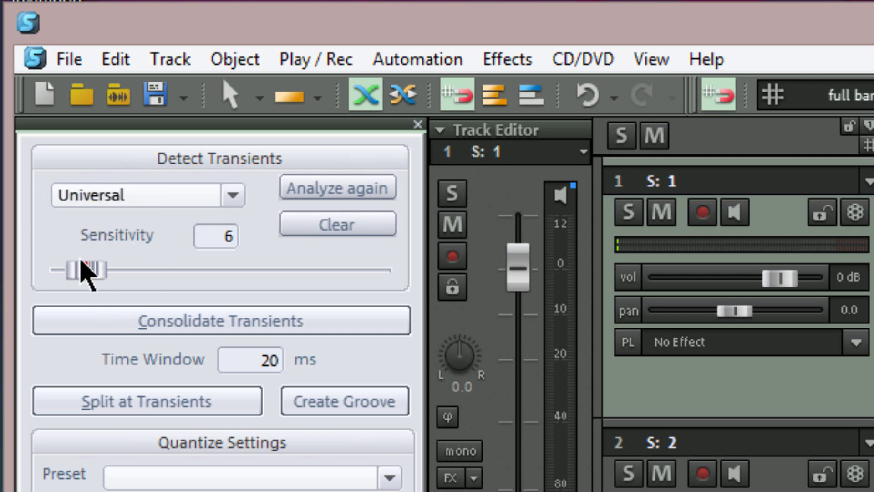
pyautogui.moveTo(90, 269); pyautogui.dragTo(144, 270)
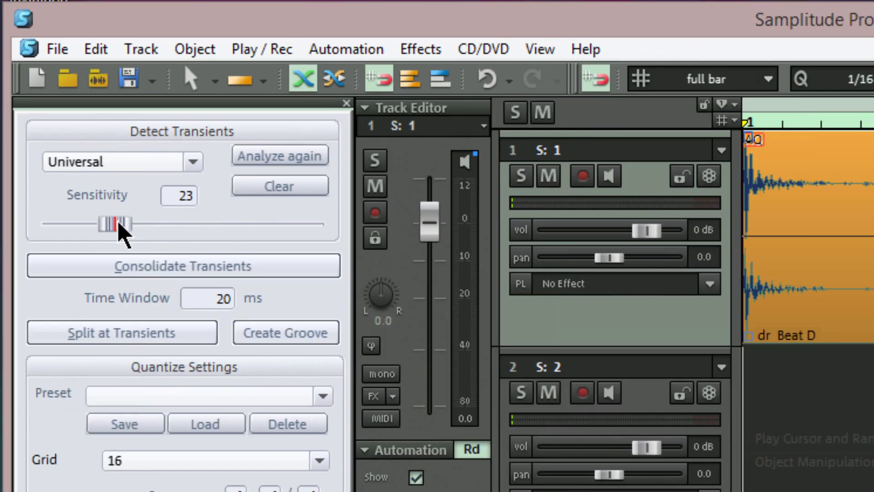
pyautogui.moveTo(119, 221); pyautogui.dragTo(122, 223)
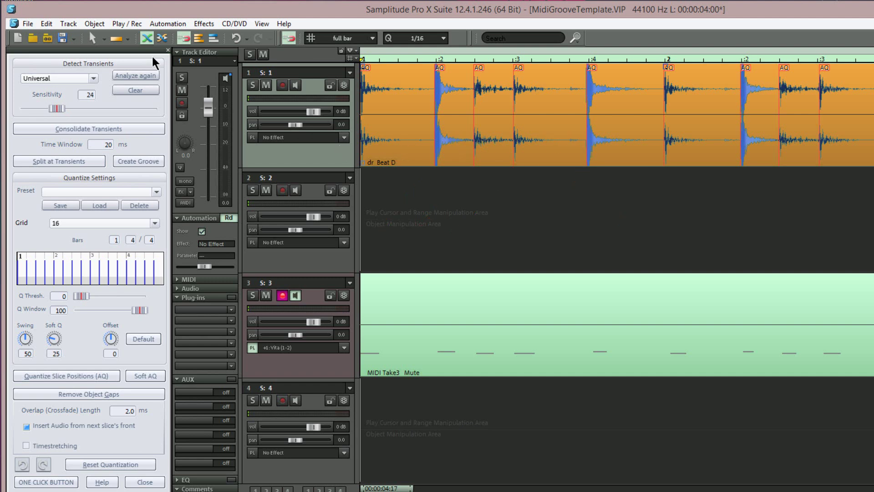
# Create MIDI triggers from the loop's transients and select the new Trigger object on 'Trig S: 1'
pyautogui.click(95, 23)
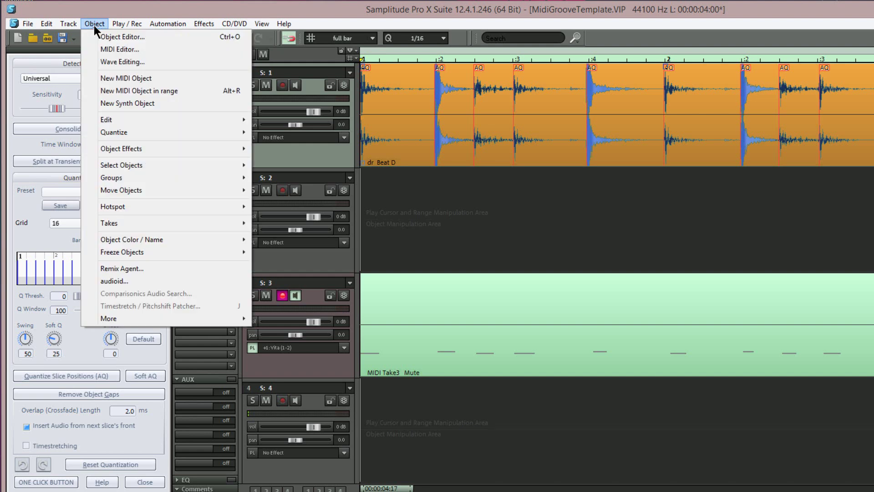
pyautogui.moveTo(119, 132)
pyautogui.moveTo(305, 145)
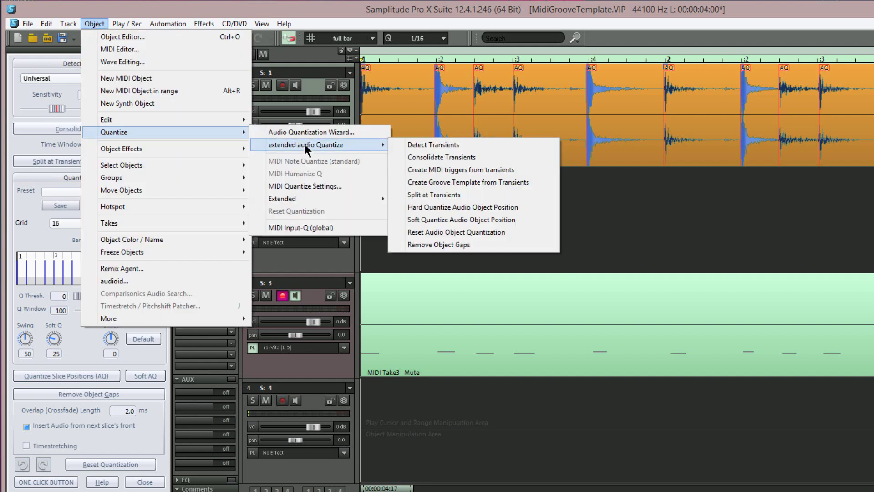
pyautogui.click(437, 170)
pyautogui.click(452, 258)
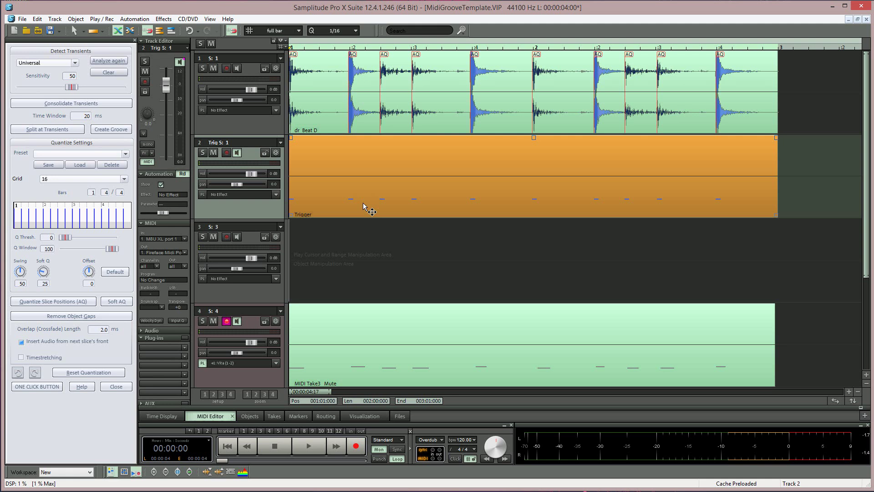
# Open the Trigger object in the MIDI Editor and select all its notes with Ctrl+A
pyautogui.click(135, 40)
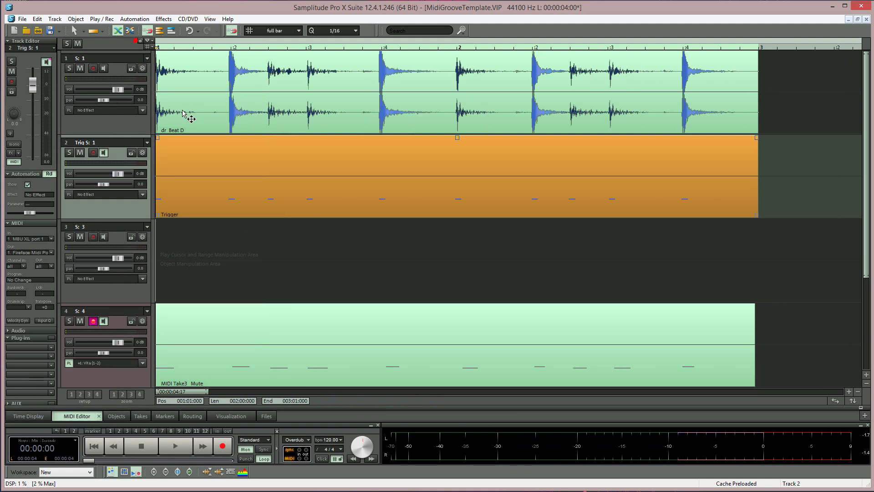
pyautogui.doubleClick(269, 208)
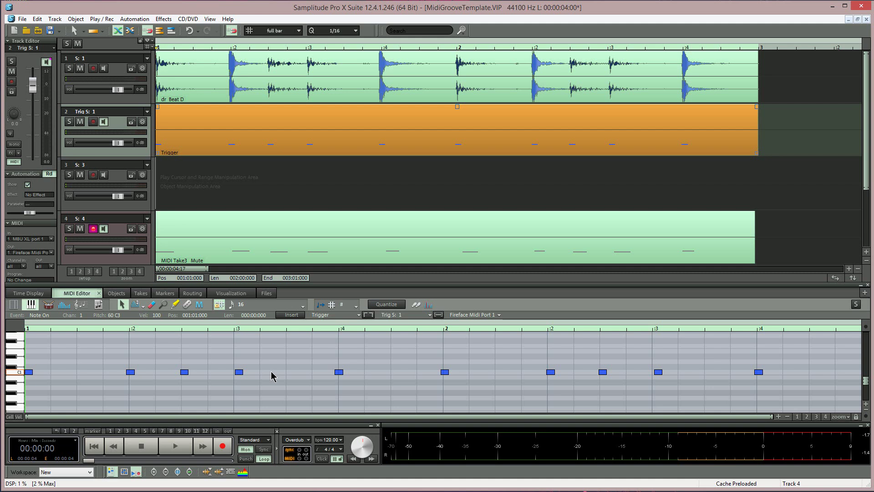
pyautogui.hotkey('ctrl', 'a')
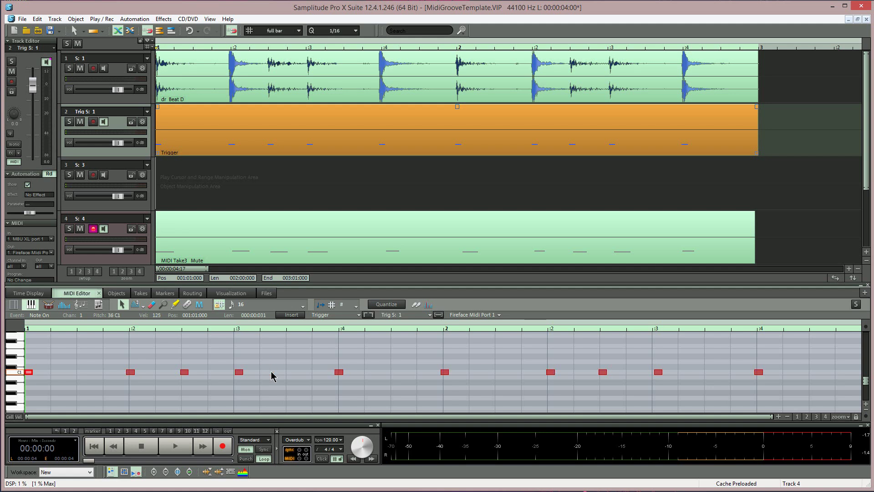
pyautogui.rightClick(474, 304)
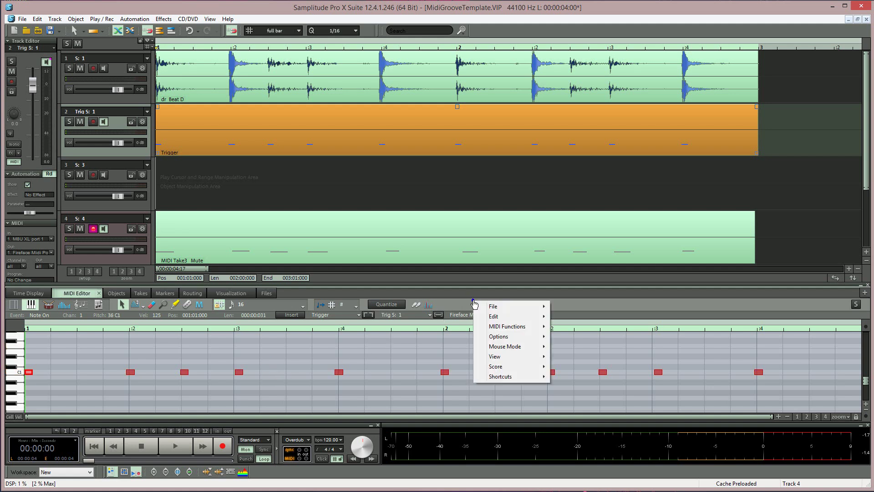
pyautogui.moveTo(495, 320)
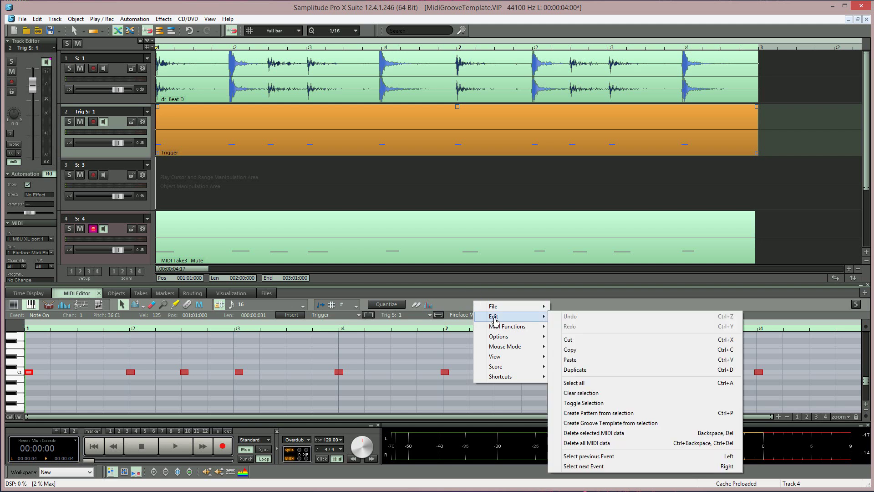
# Save the selected trigger notes as groove template 'Groove 1' in a new Grooves/DrumGrooves folder
pyautogui.click(603, 424)
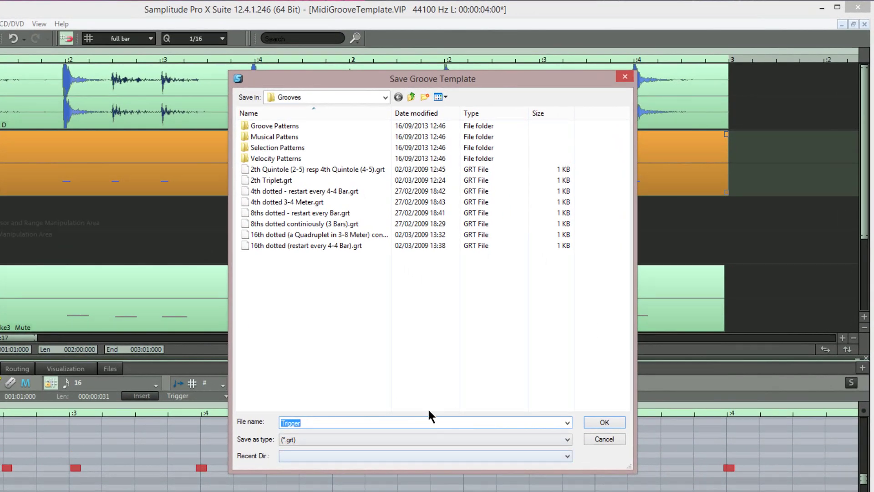
pyautogui.click(386, 97)
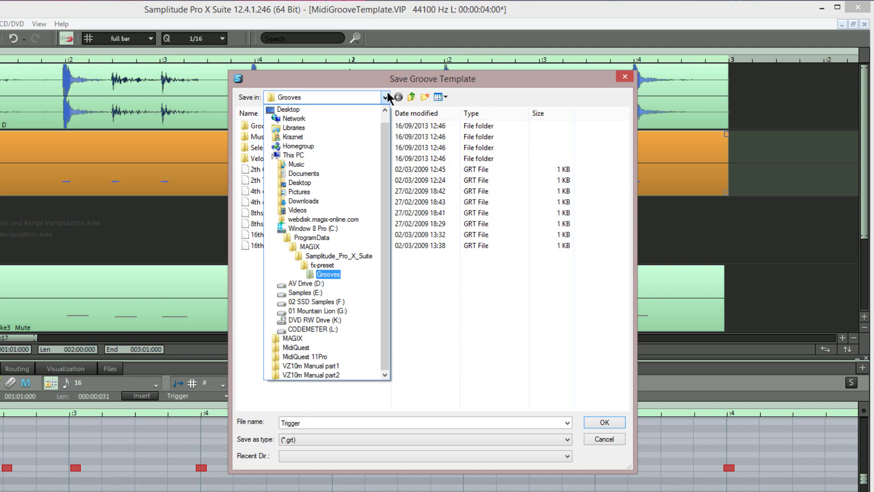
pyautogui.click(386, 96)
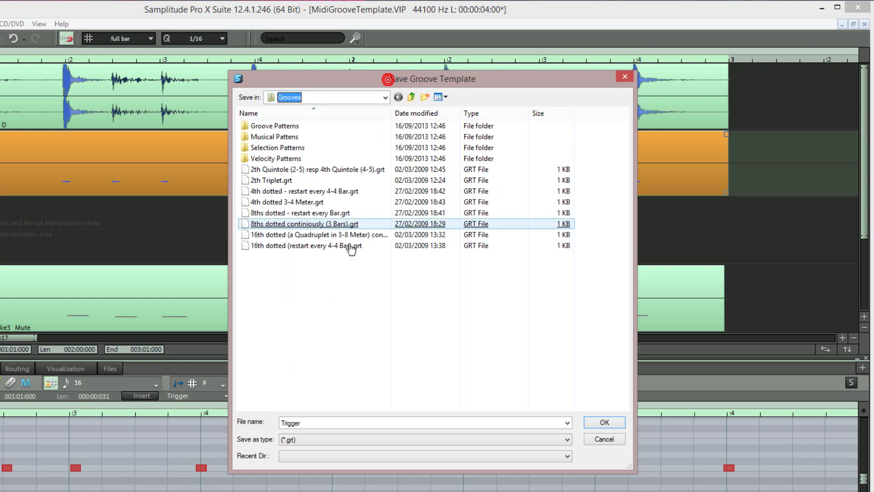
pyautogui.click(424, 97)
pyautogui.write('Dr')
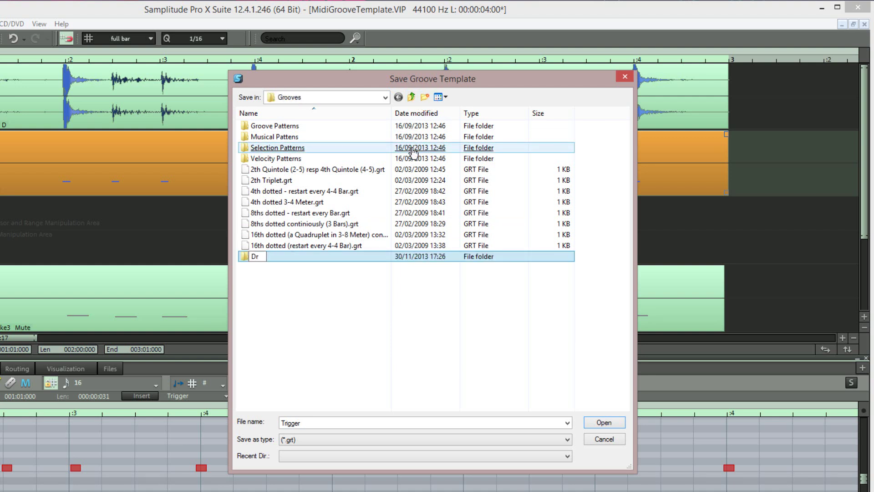
pyautogui.write('umGrooves')
pyautogui.press('Return')
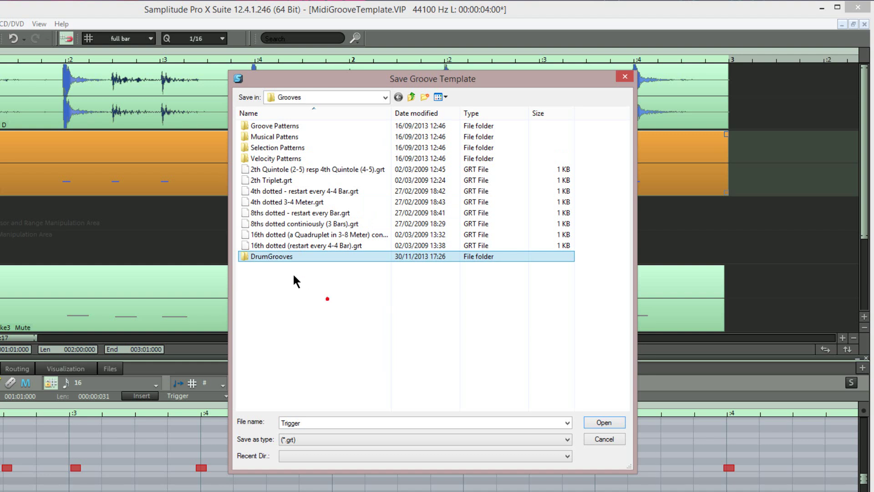
pyautogui.doubleClick(265, 257)
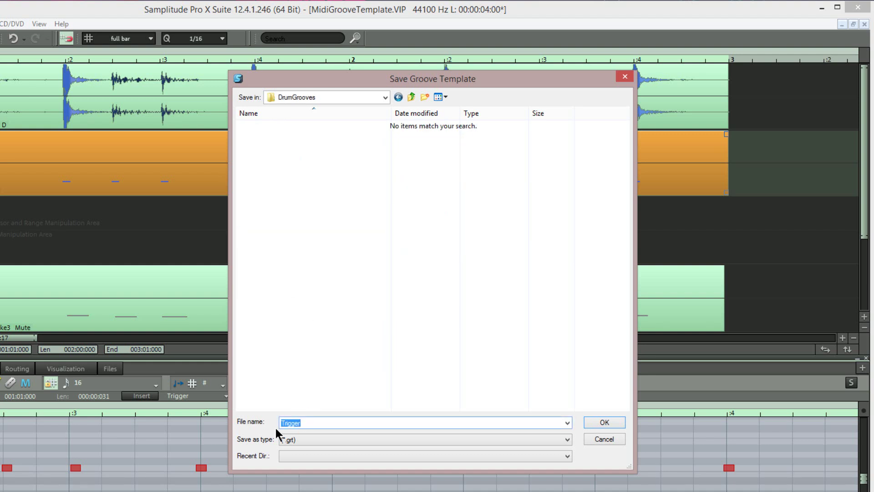
pyautogui.write('Groove 1')
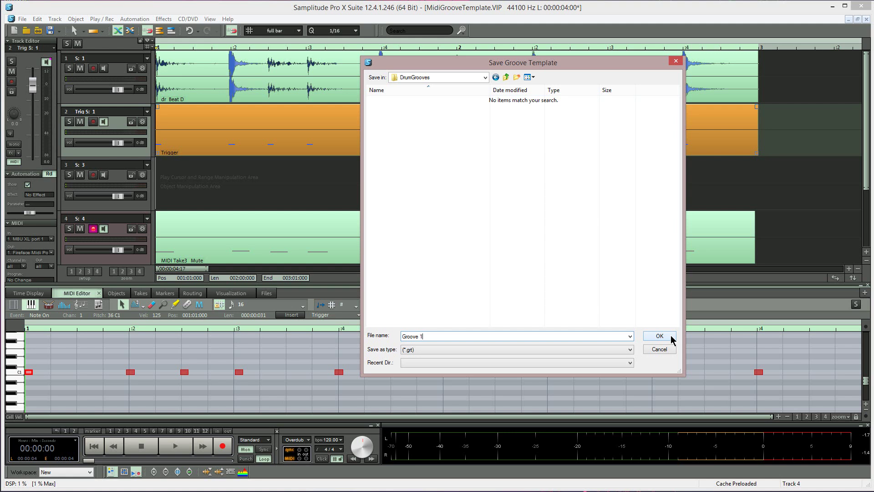
pyautogui.click(672, 337)
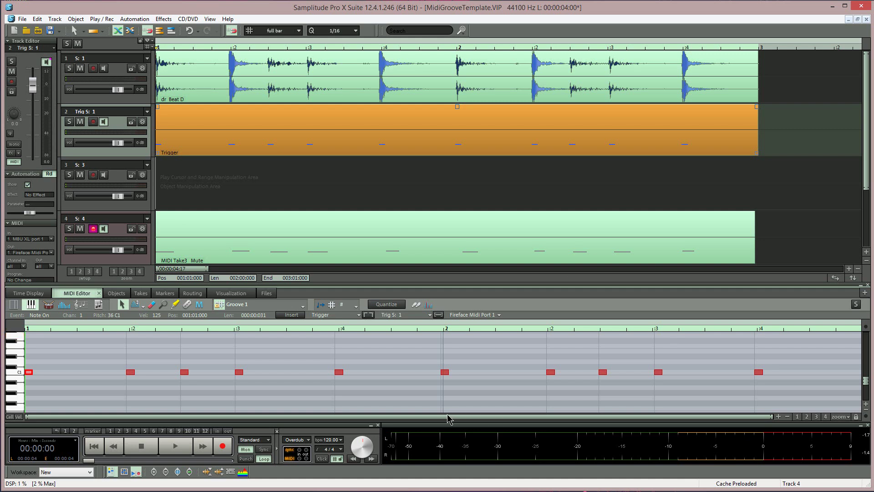
# Load MIDI Take3 from track 4 into the MIDI Editor and deselect its C1 note
pyautogui.click(399, 257)
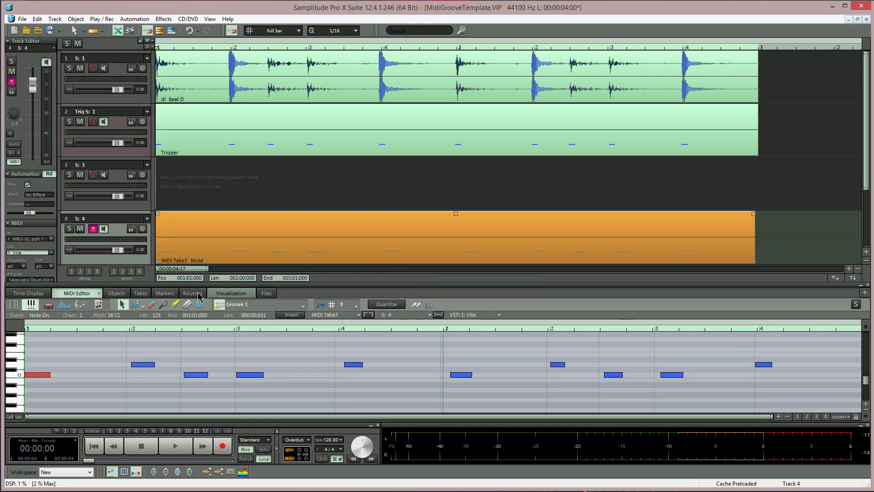
pyautogui.click(189, 257)
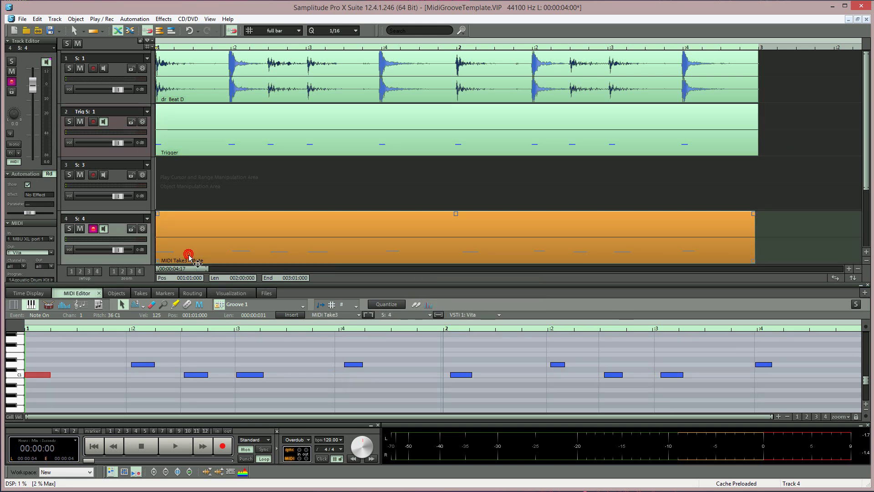
pyautogui.click(159, 375)
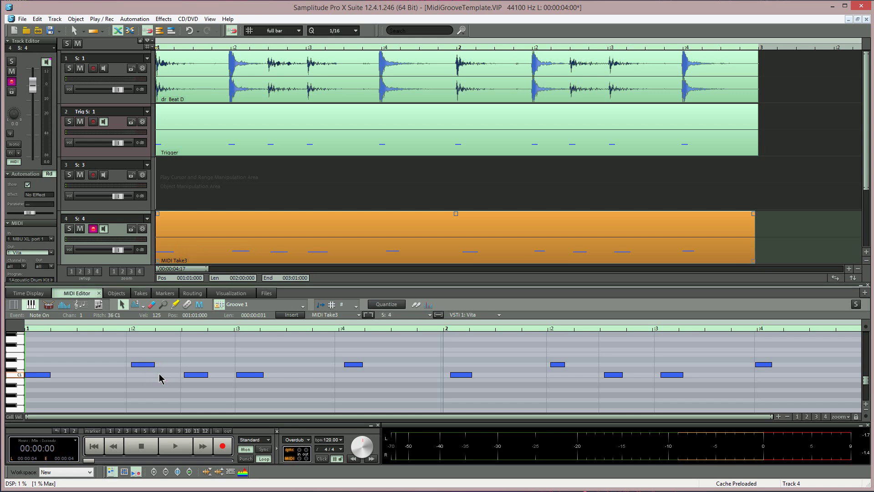
# Apply Standard Q with the Q Grid set to Groove 1 in the quantize settings
pyautogui.rightClick(387, 306)
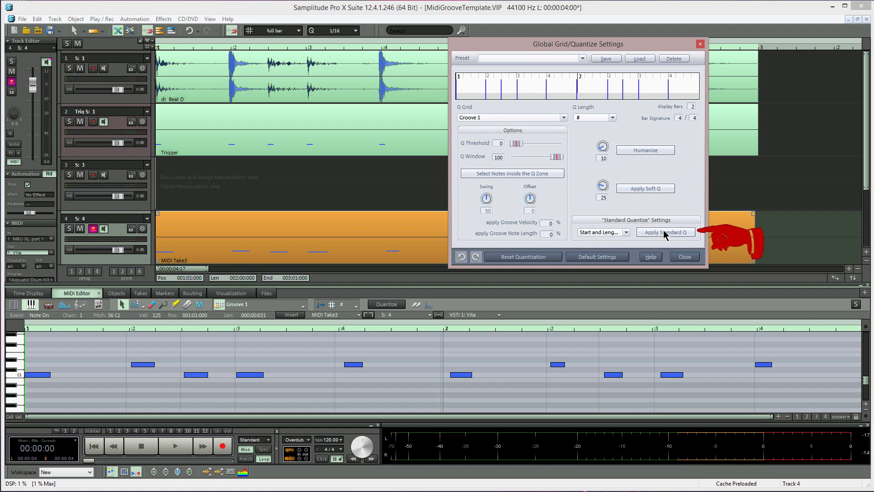
pyautogui.click(664, 233)
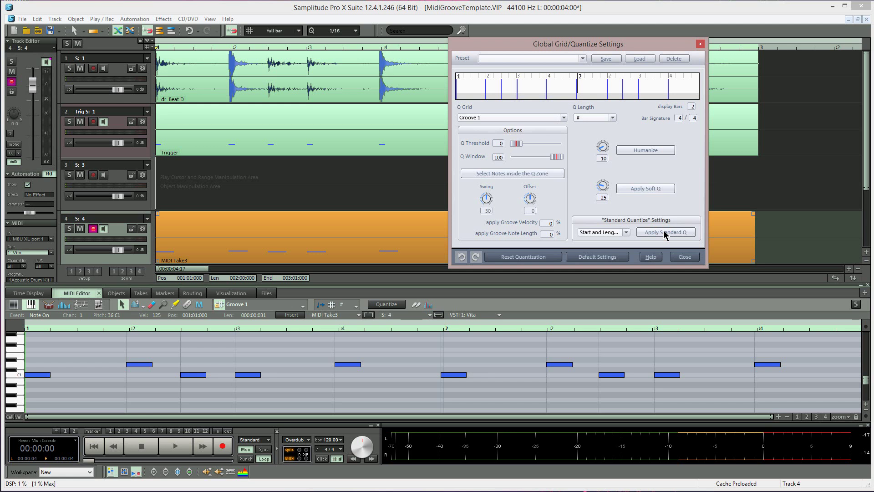
# Play back the quantized part while lowering track 4's volume fader to about -15.7 dB
pyautogui.press('Escape')
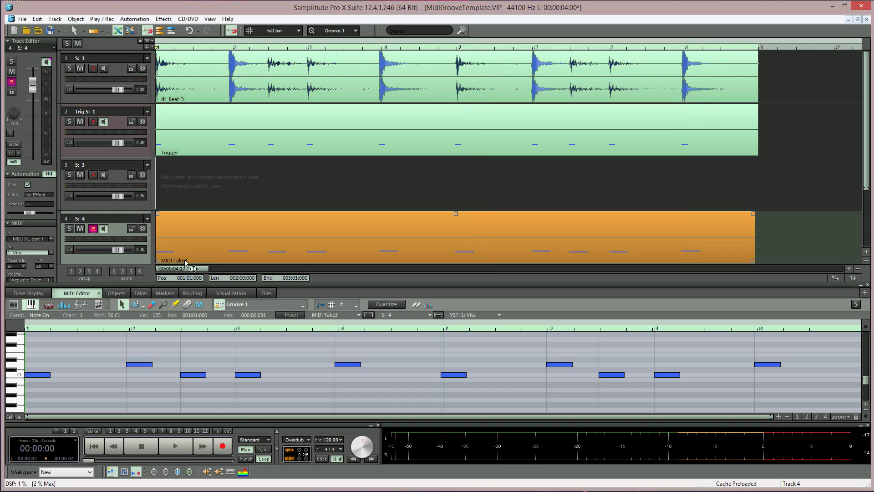
pyautogui.press('space')
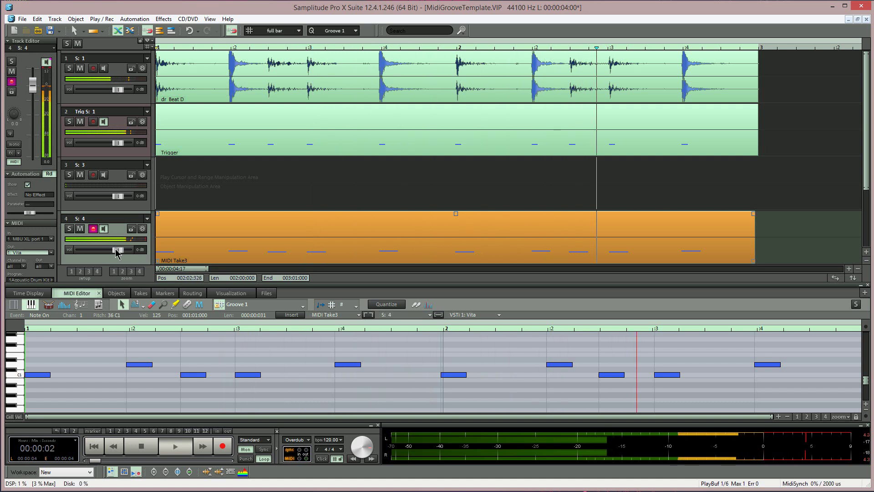
pyautogui.moveTo(118, 250)
pyautogui.mouseDown()
pyautogui.moveTo(87, 253)
pyautogui.moveTo(114, 258)
pyautogui.moveTo(108, 260)
pyautogui.mouseUp()
pyautogui.press('space')
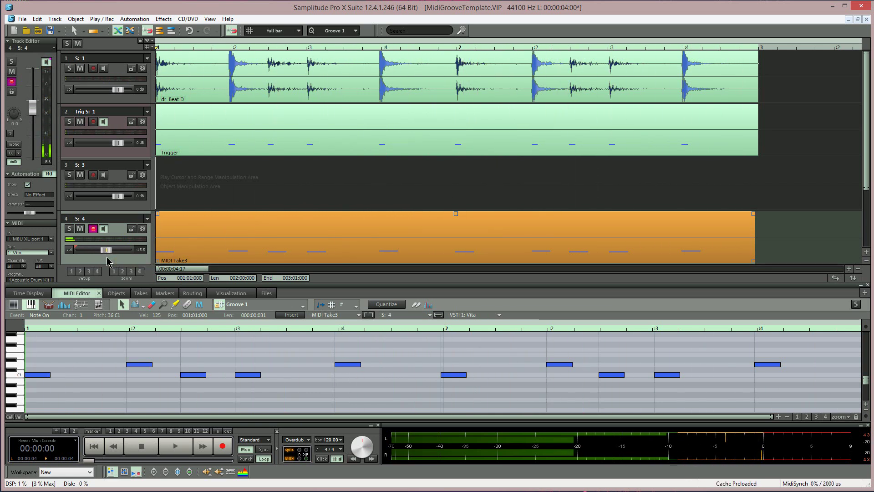